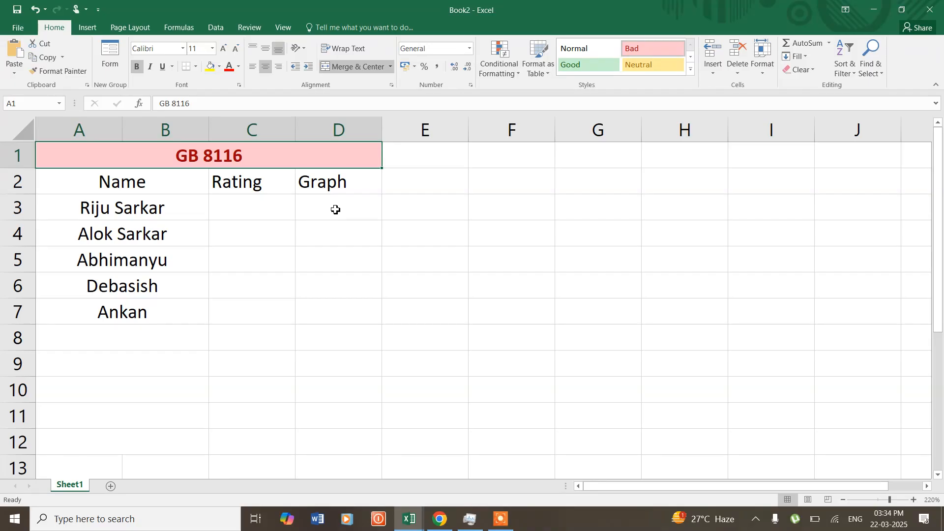
Fill the Graph cells D3:D7 with standard green and apply all borders to them
drag(333, 205, 327, 309)
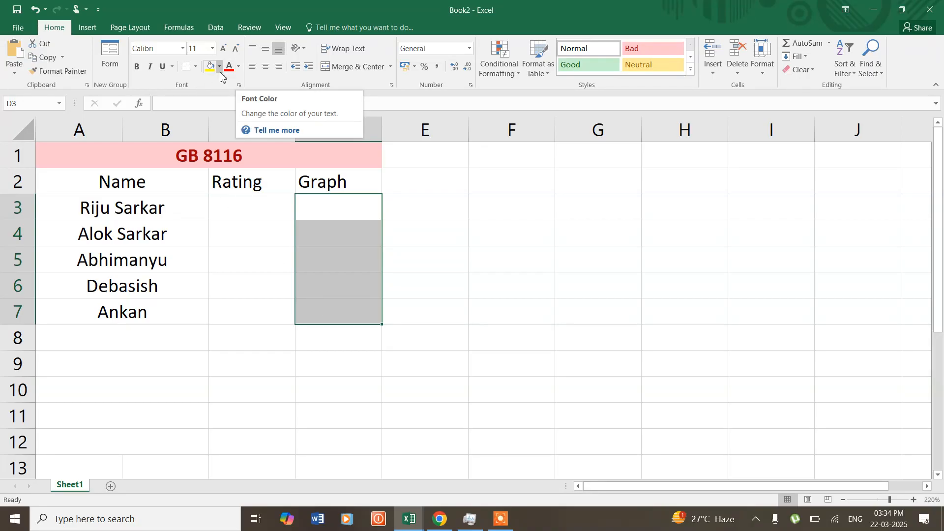
click(240, 70)
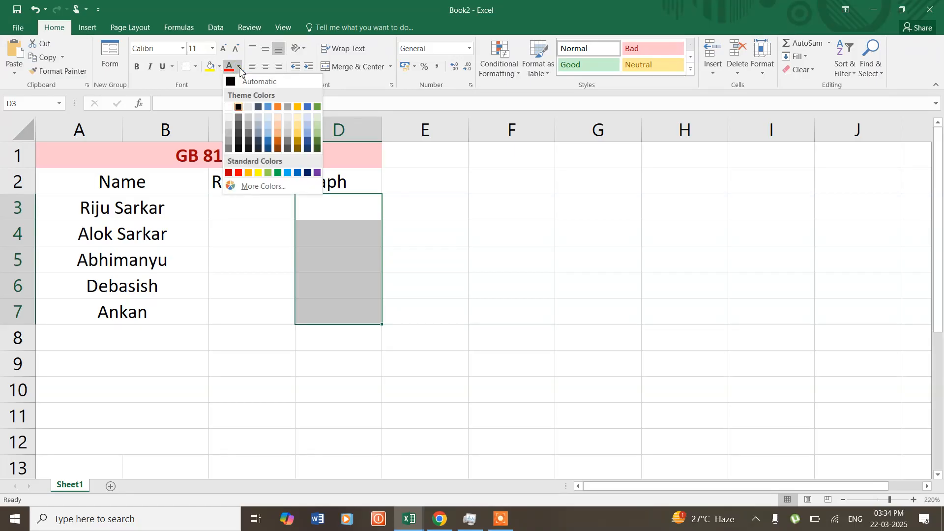
click(220, 68)
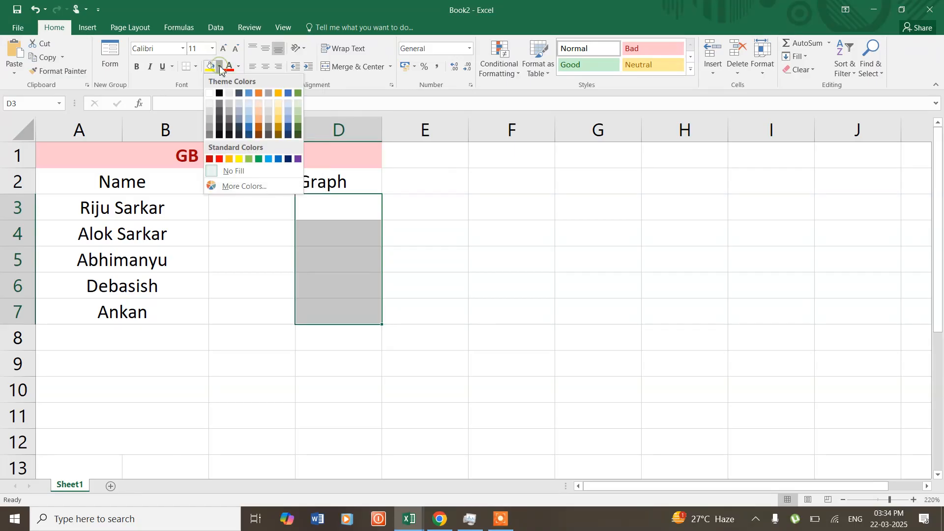
click(257, 160)
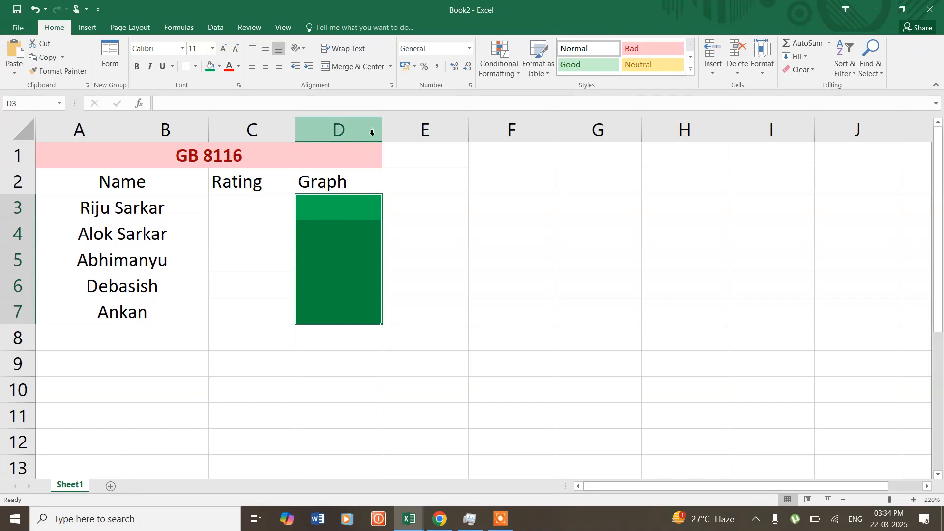
click(196, 67)
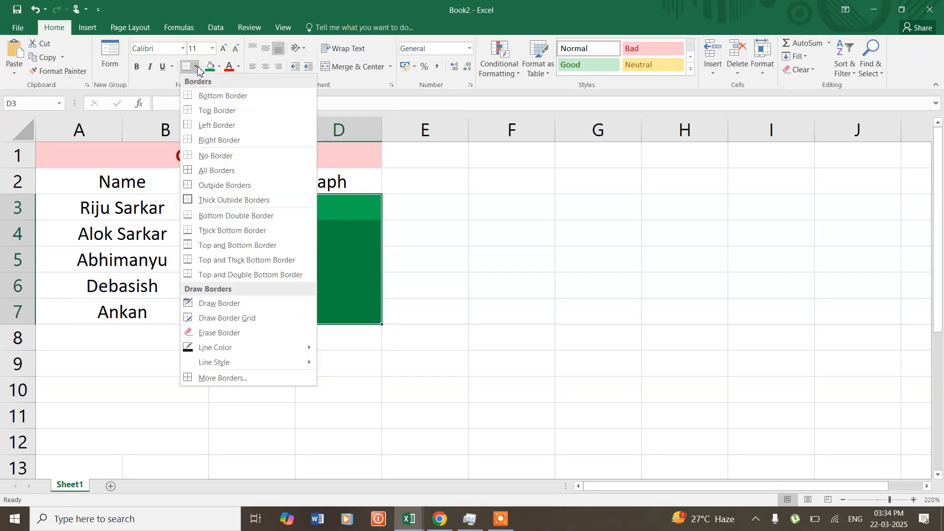
click(210, 169)
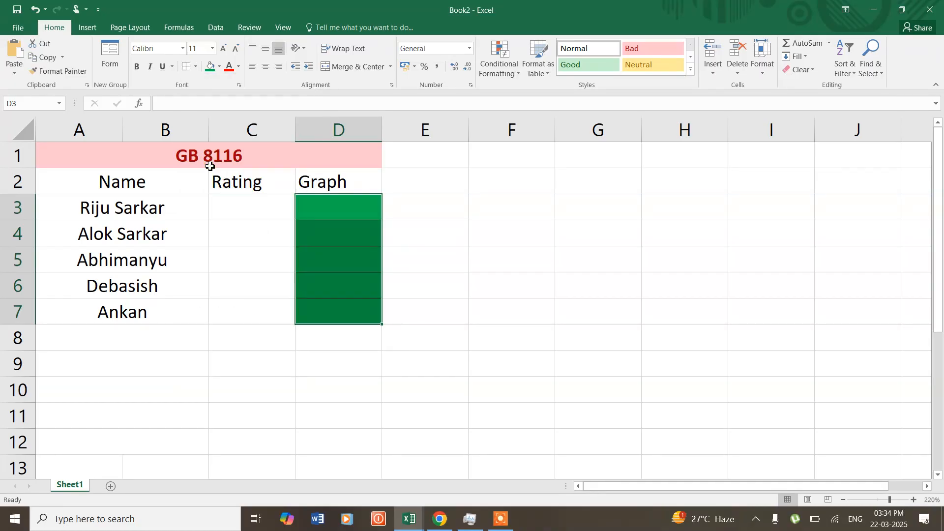
Enter the formula =REPT("*",C3) in D3 and fill it down through D7
click(310, 213)
text(=re)
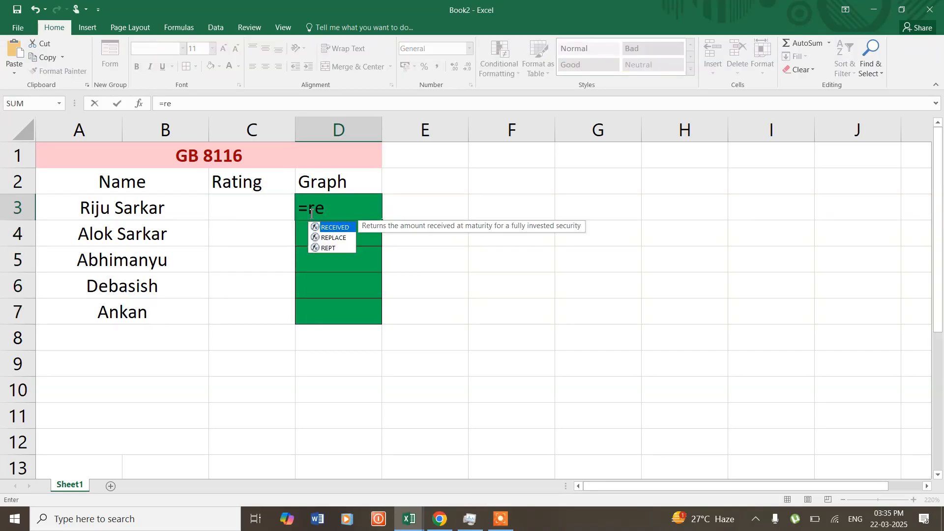
key(Down)
key(Down)
key(Tab)
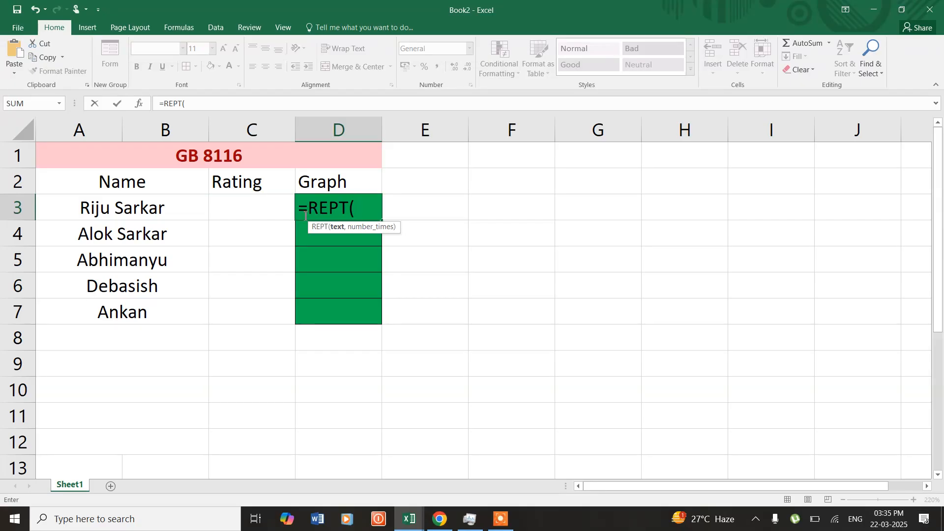
click(257, 214)
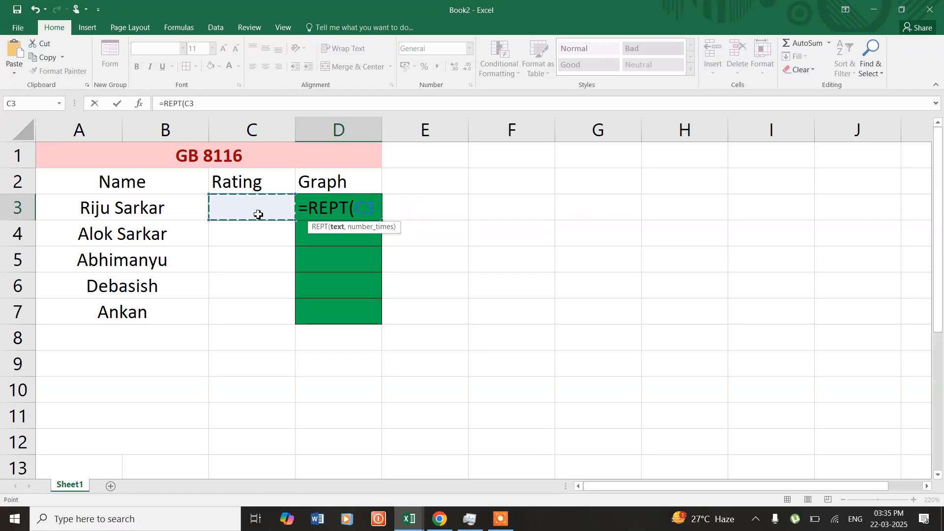
text(,)
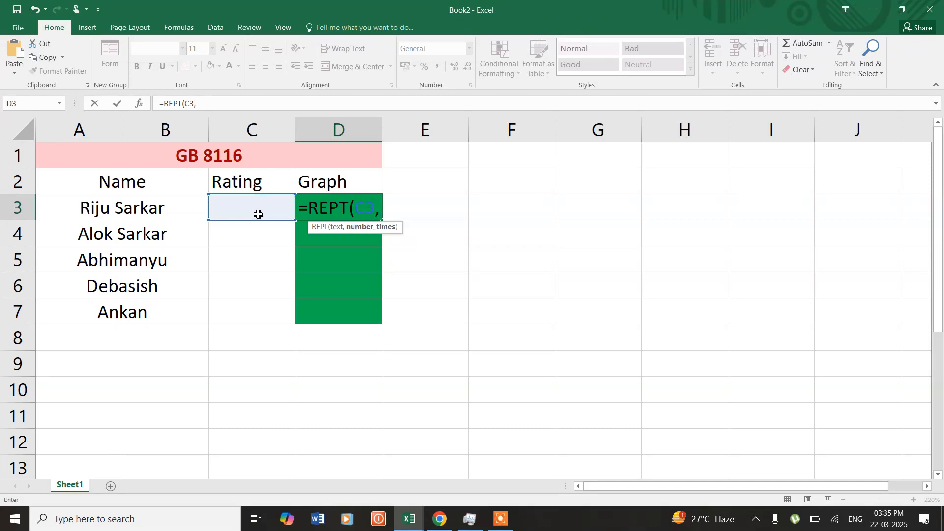
key(BackSpace)
key(BackSpace)
key(BackSpace)
text("*)
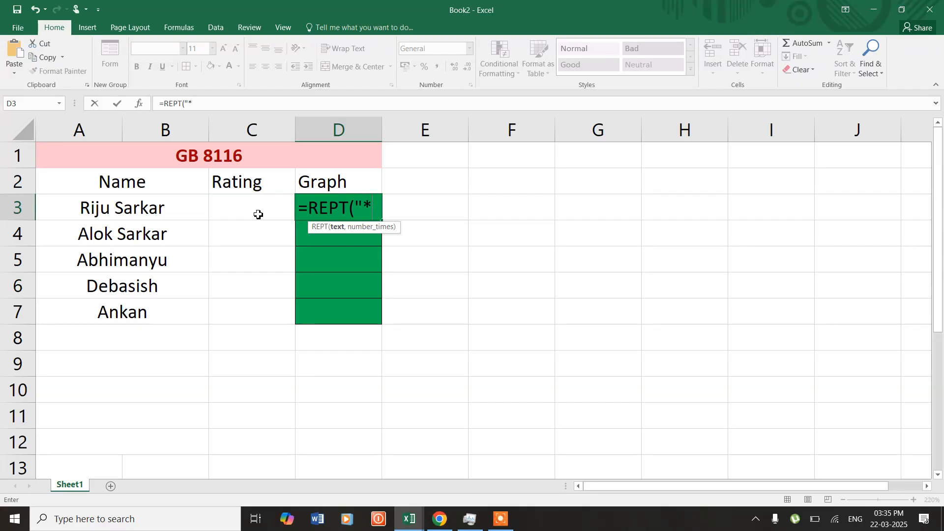
text(",)
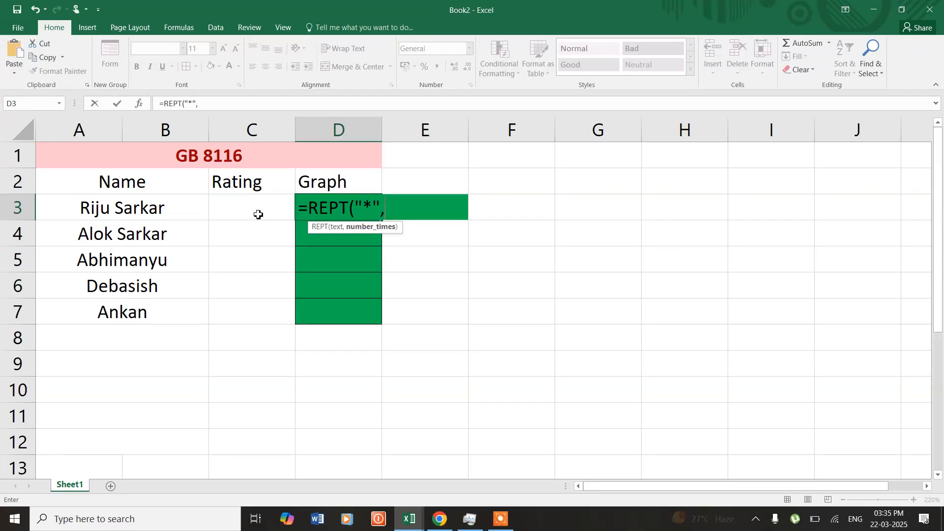
click(236, 209)
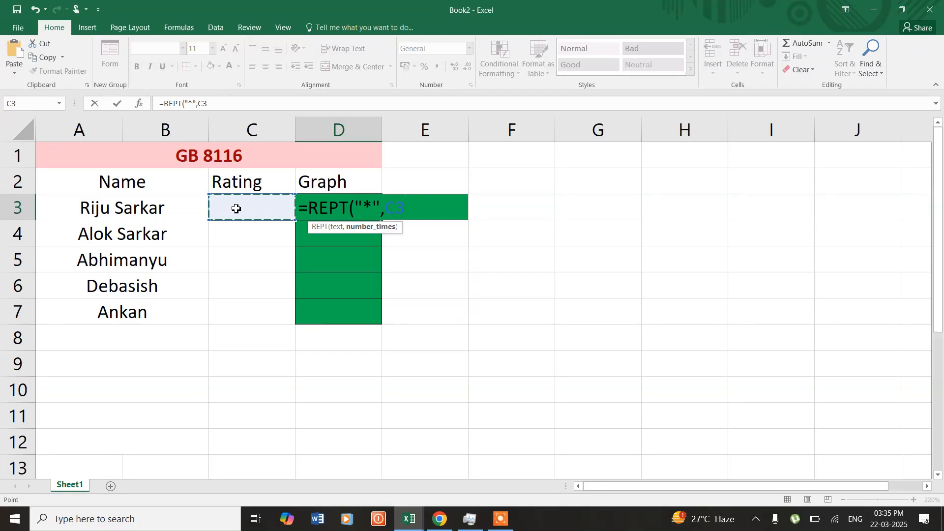
text())
key(Return)
click(329, 204)
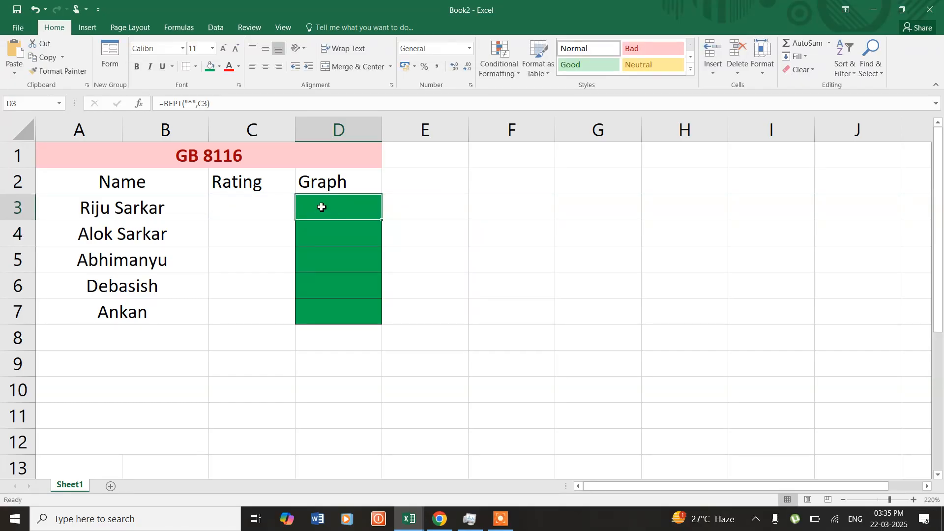
drag(384, 222, 383, 319)
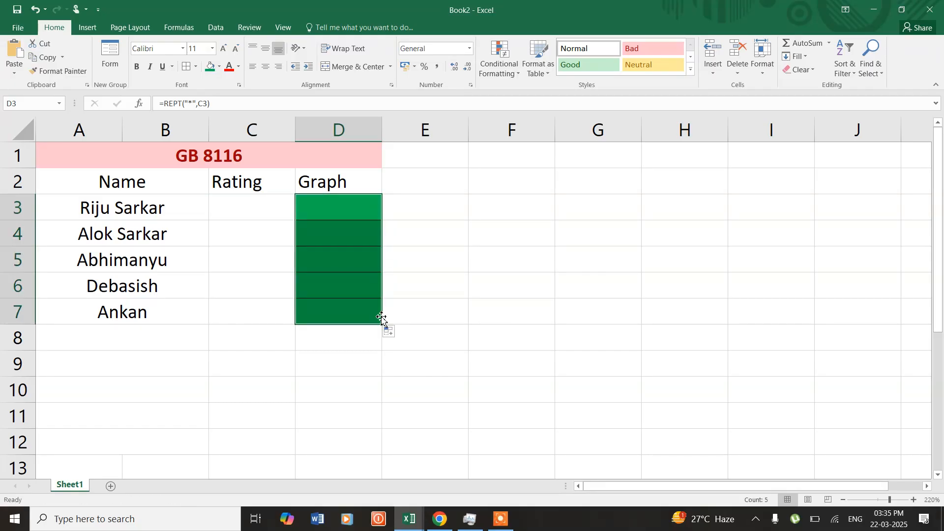
Enter the ratings 5, 2, 8, 1 and 7 in cells C3 to C7
click(248, 209)
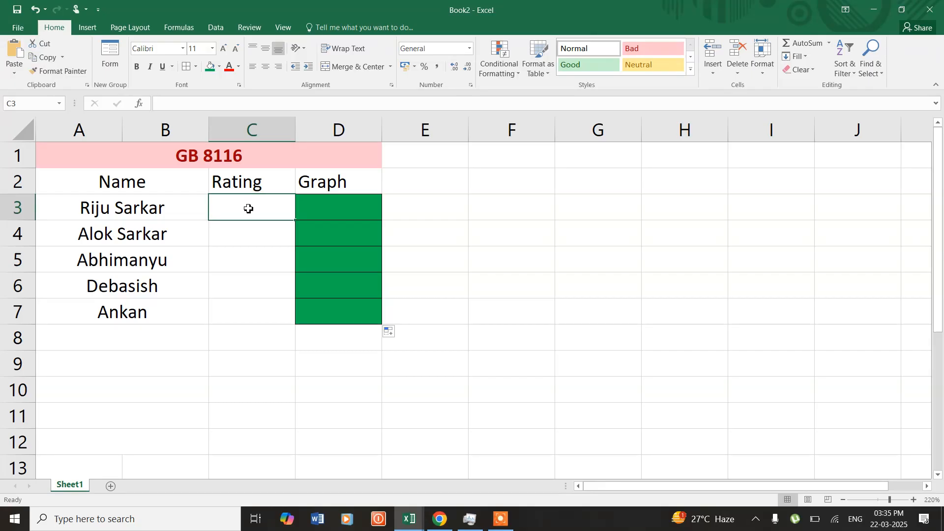
text(5)
key(Return)
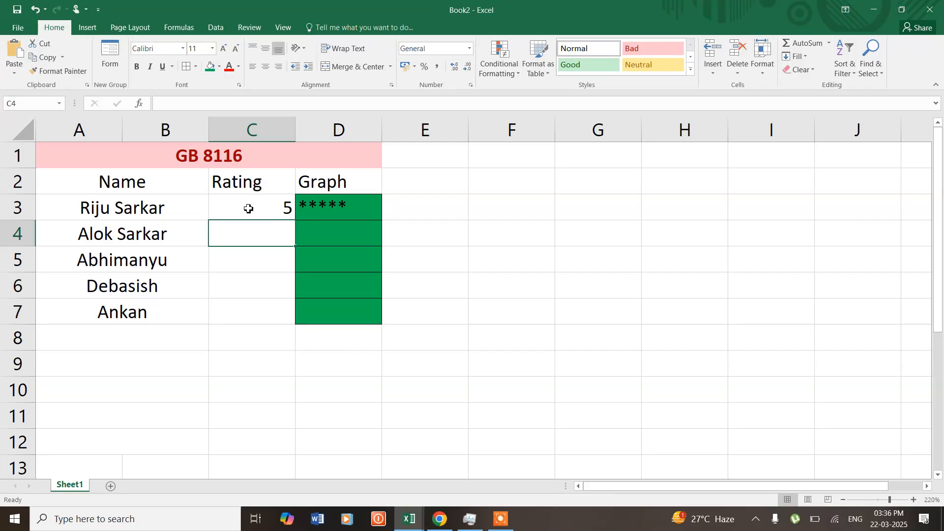
text(2)
key(Return)
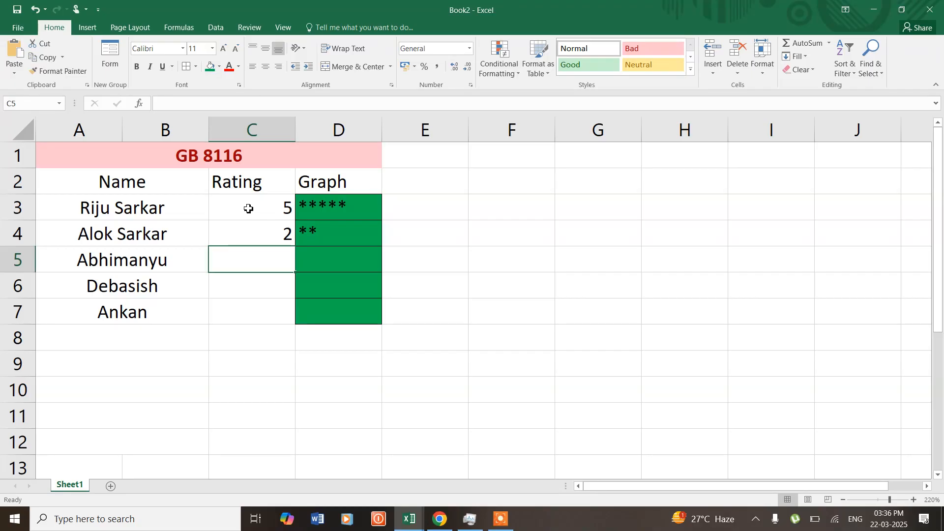
text(8)
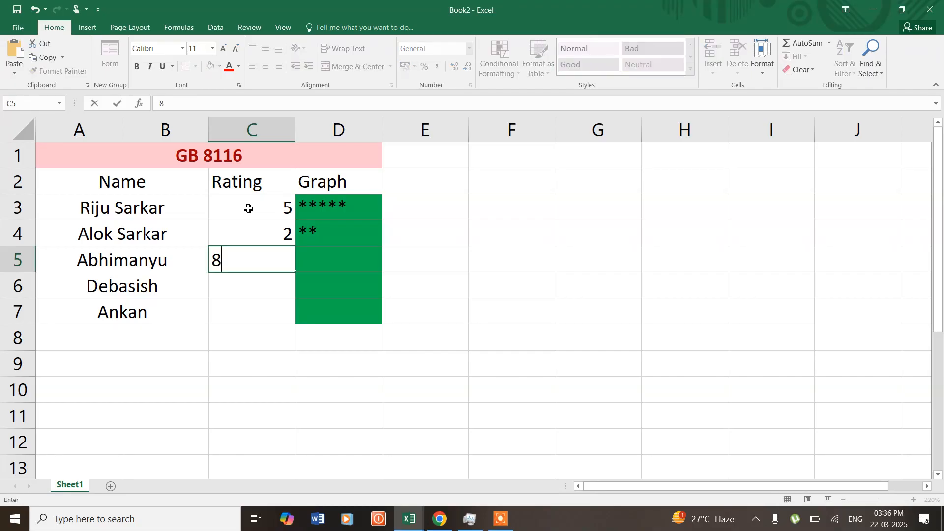
key(Return)
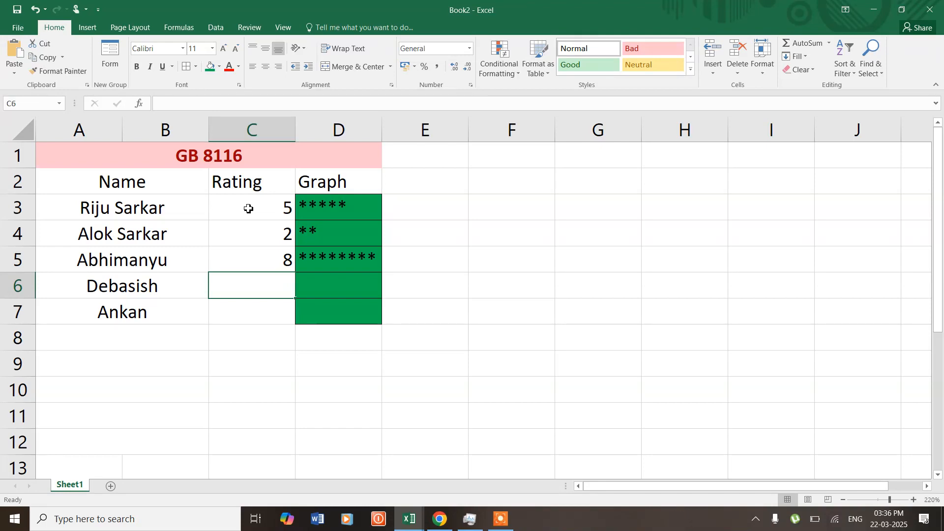
text(1)
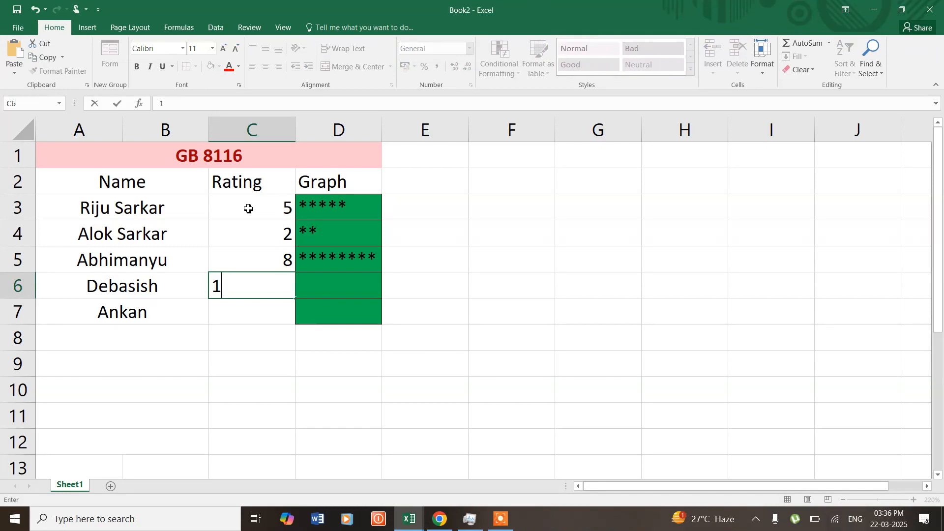
key(Return)
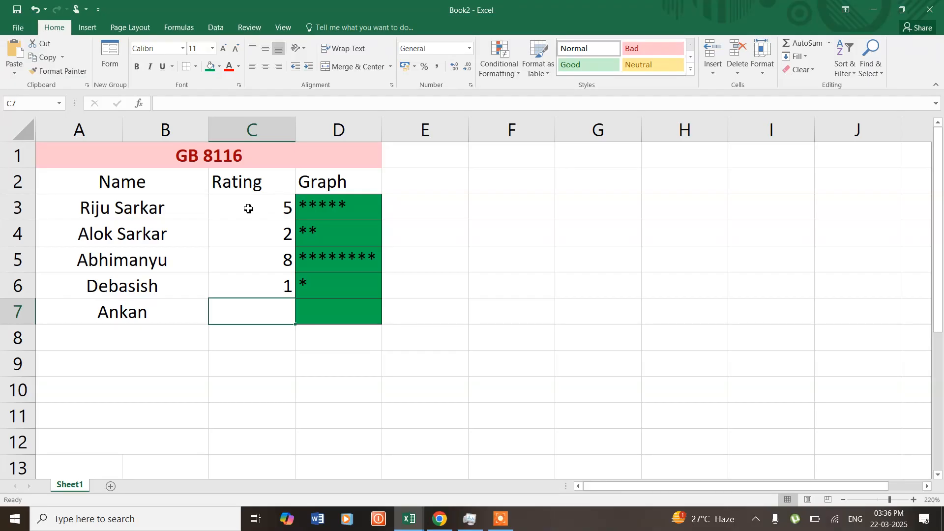
text(7)
key(Return)
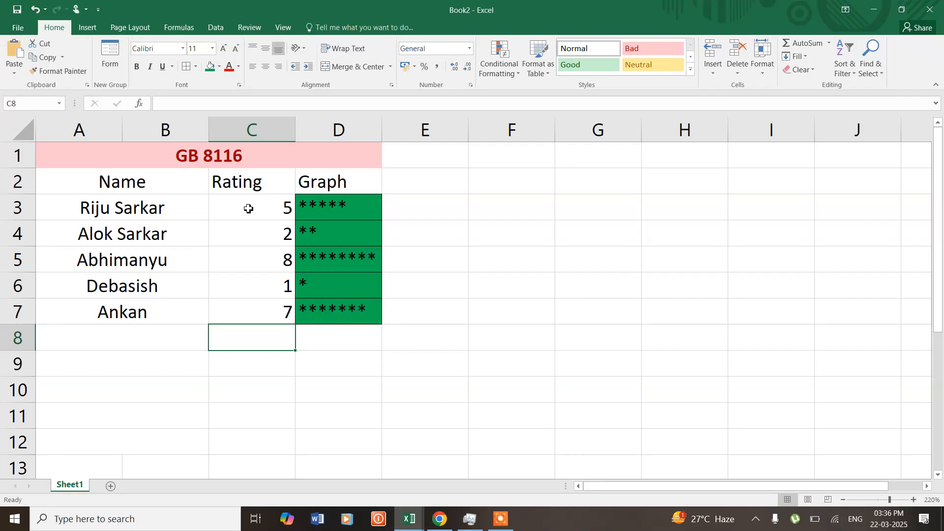
click(318, 205)
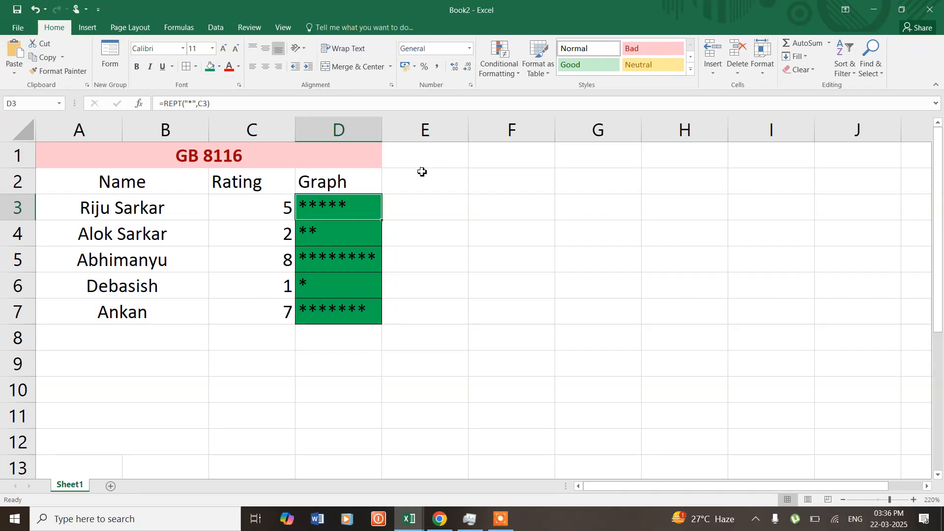
click(412, 209)
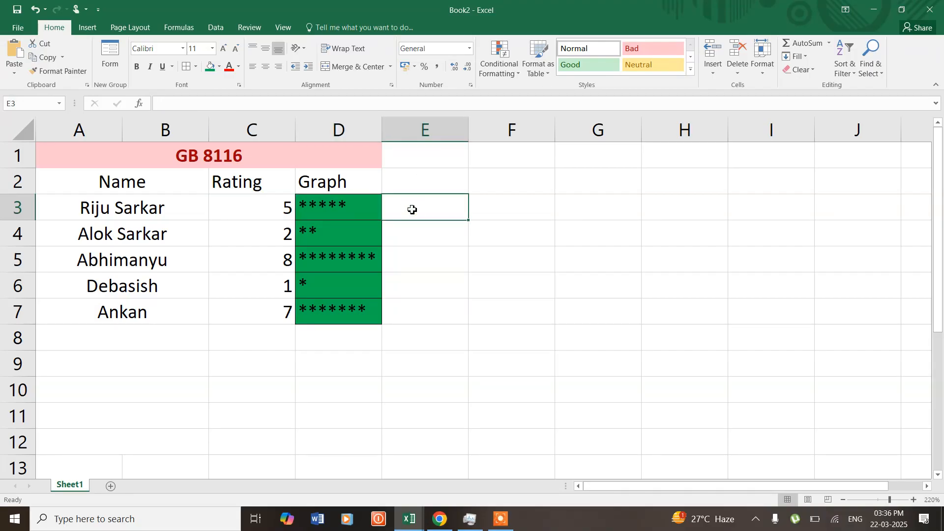
text(=repr)
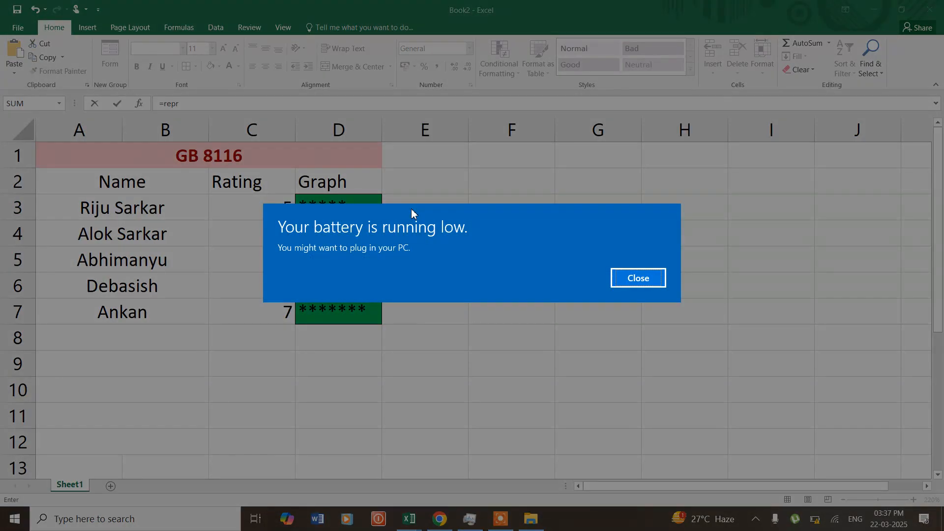
key(Escape)
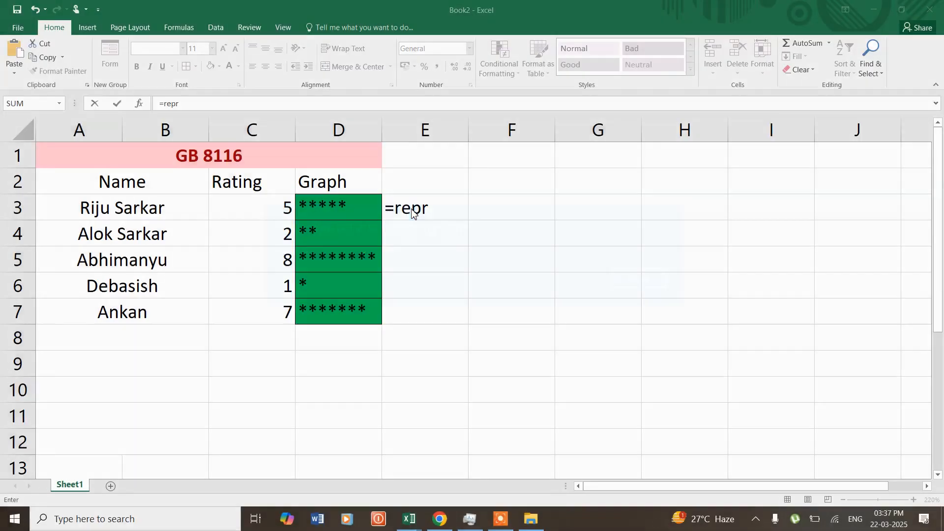
key(BackSpace)
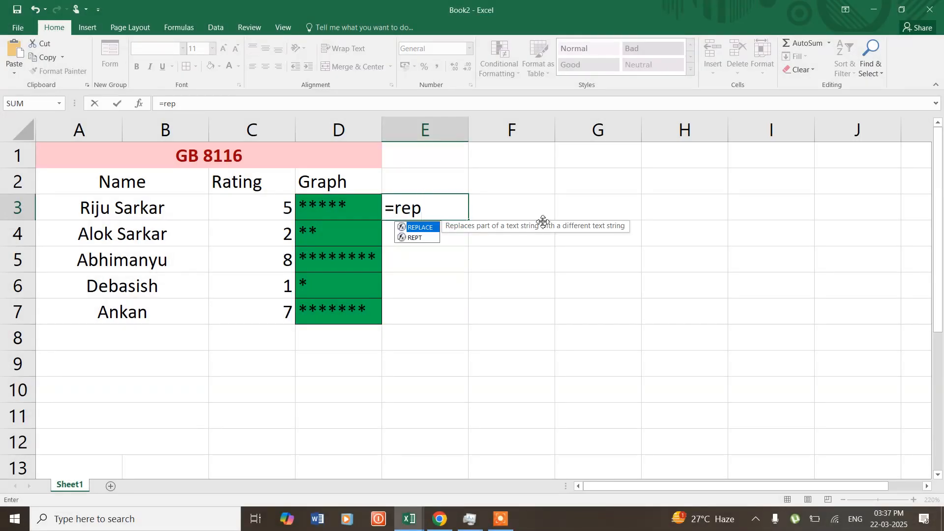
text(t)
key(Tab)
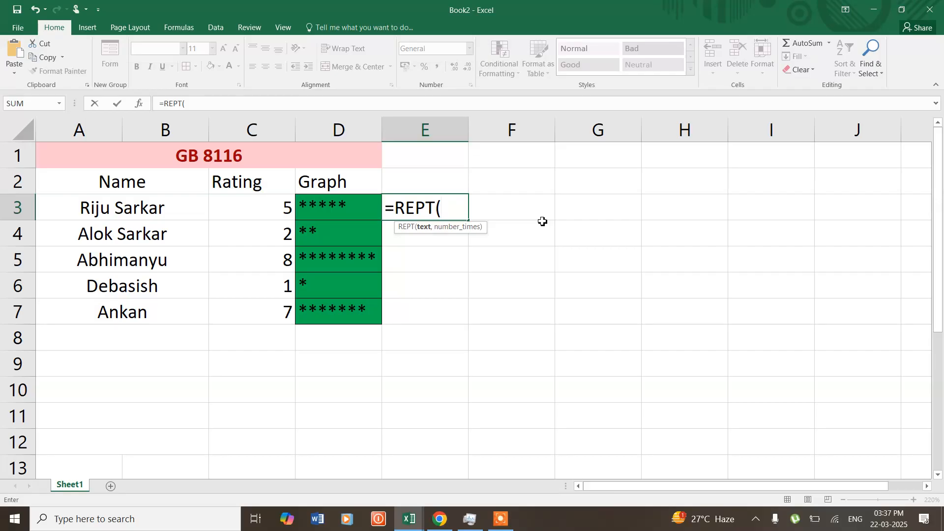
key(ctrl+a)
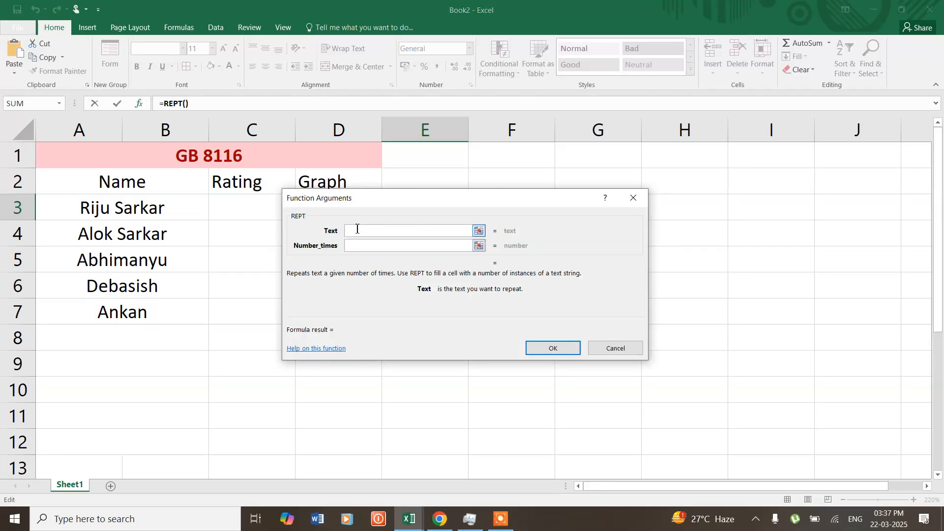
click(350, 245)
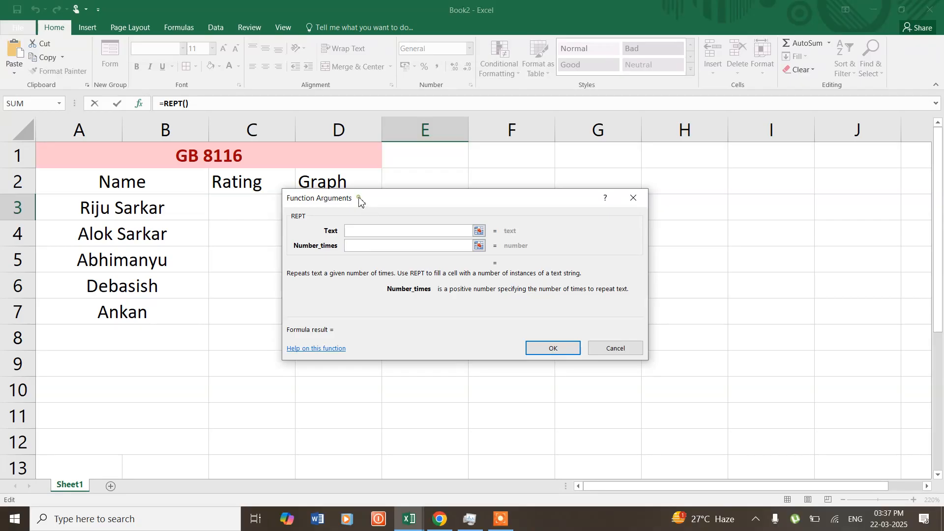
drag(358, 200, 476, 195)
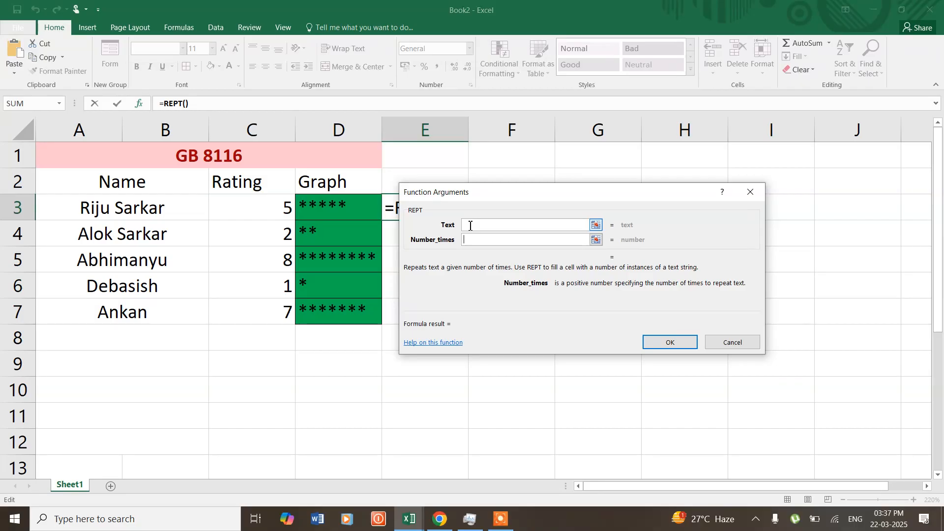
click(751, 346)
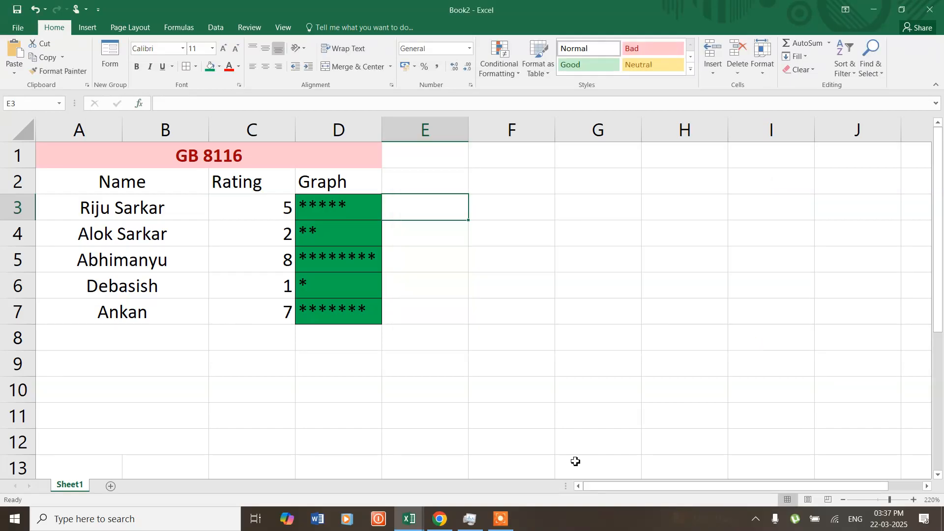